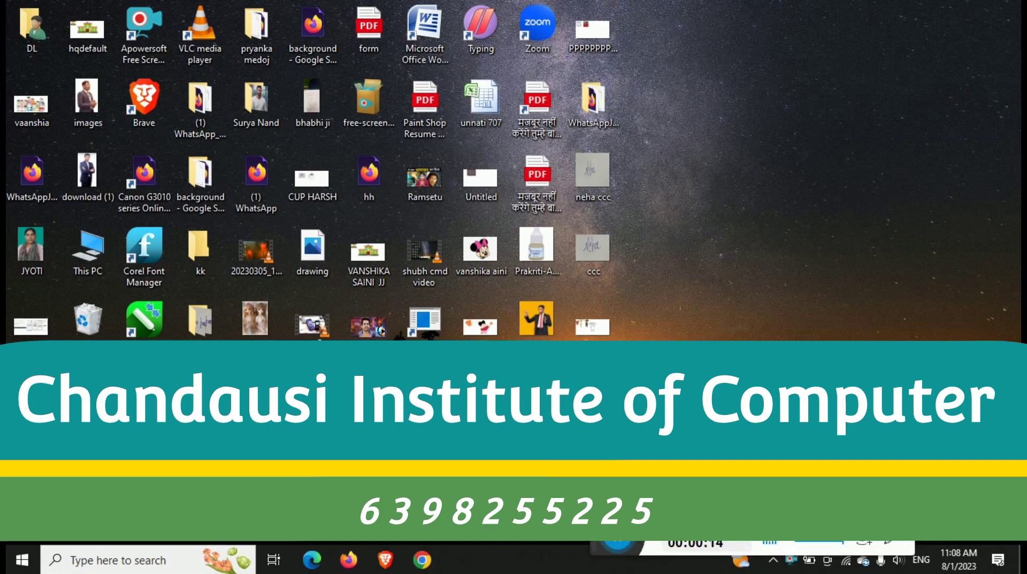
Launch Excel 2007 from the Windows Start search to get a blank Book1 workbook.
key(super)
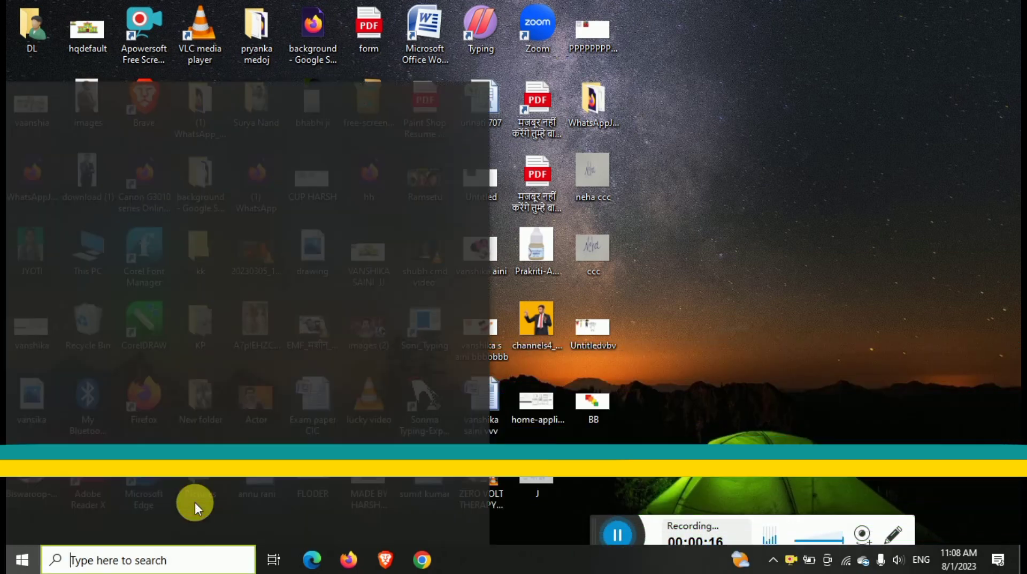
text(exp)
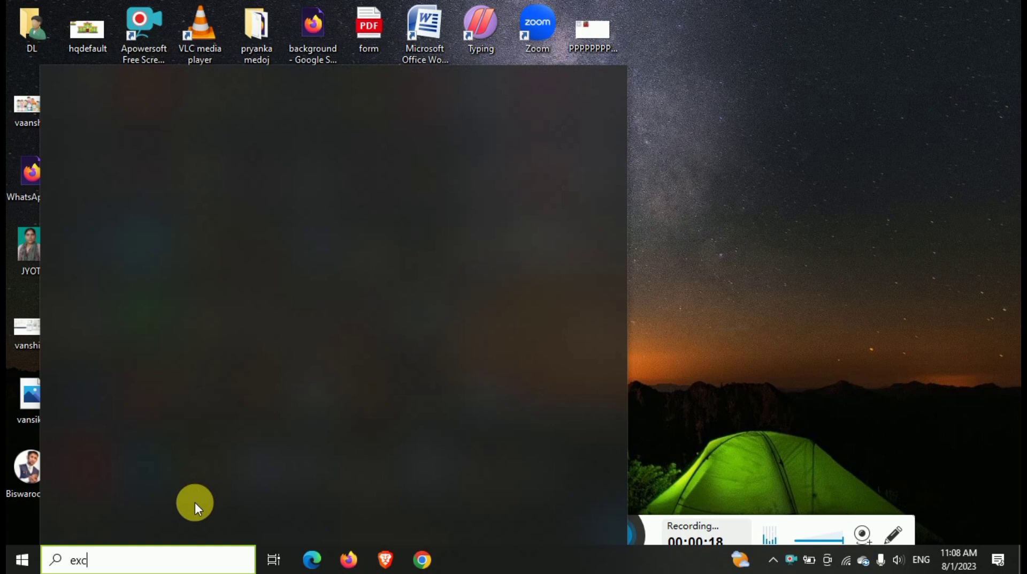
key(Return)
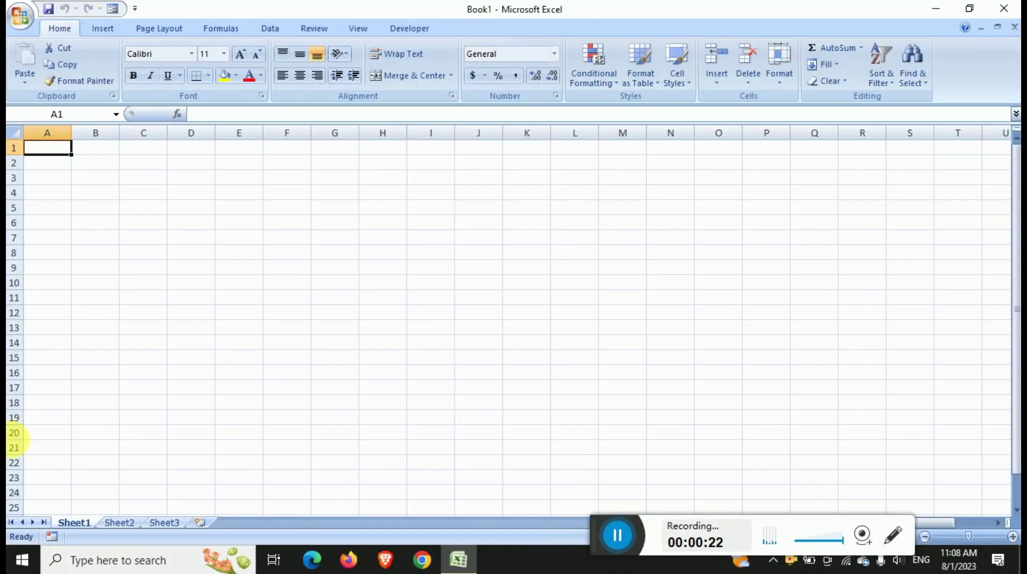
Select cells J9, G8, E5, G7 and F6 in turn on Sheet1.
click(474, 274)
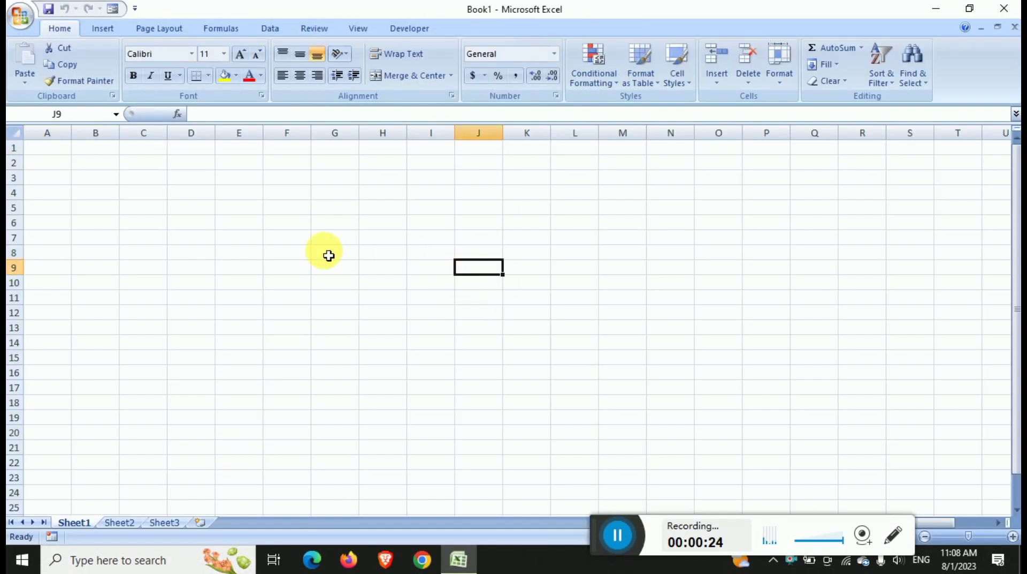
click(328, 256)
click(251, 209)
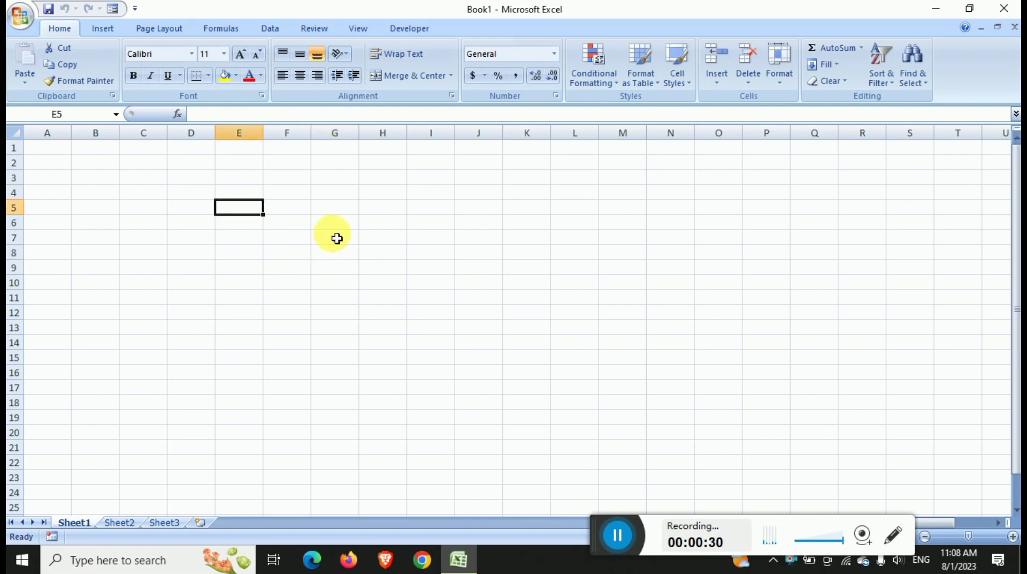
click(352, 242)
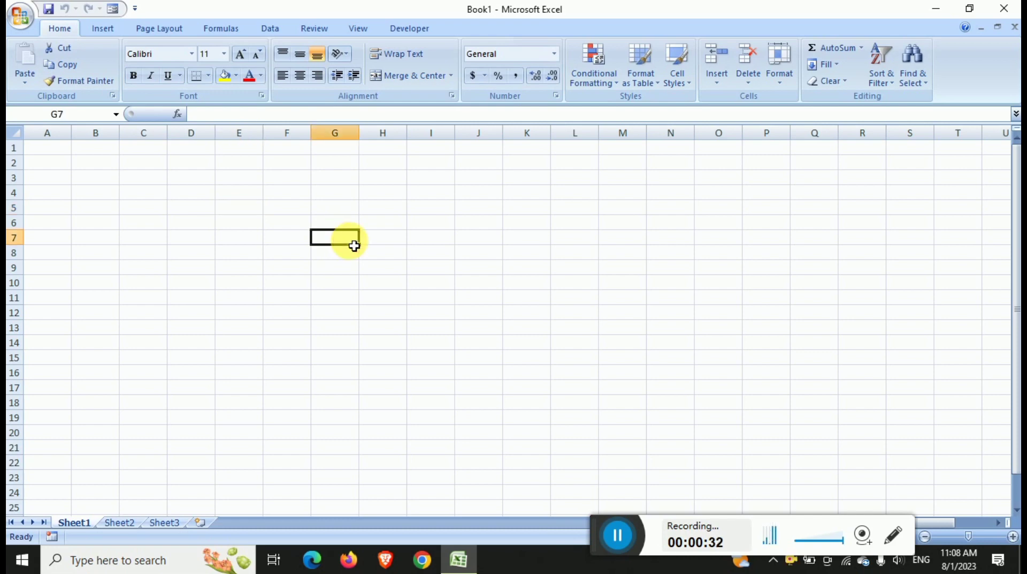
click(294, 221)
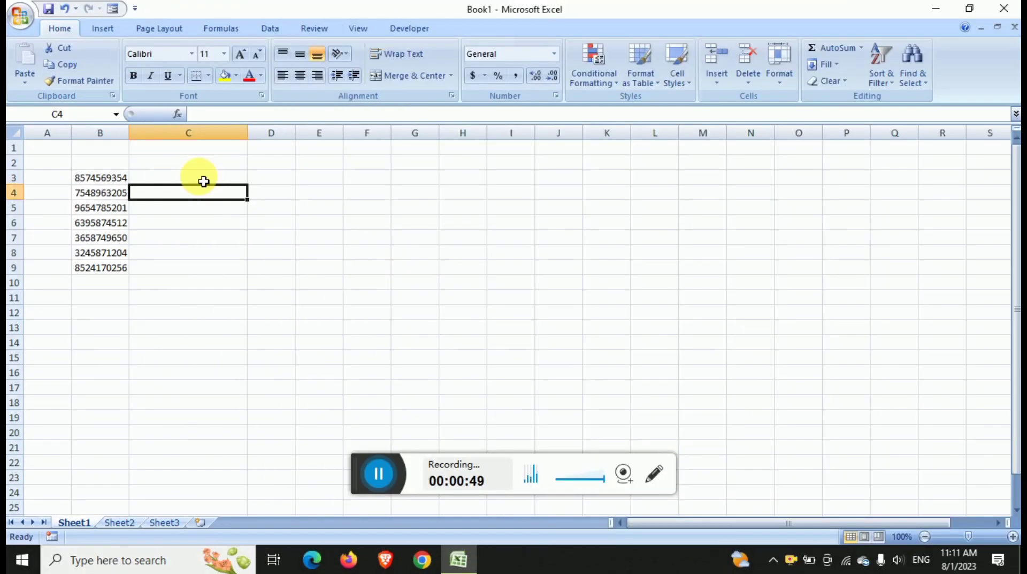
Enter the formula ="0"&B3 in C3 to prefix B3's phone number with a zero.
click(203, 182)
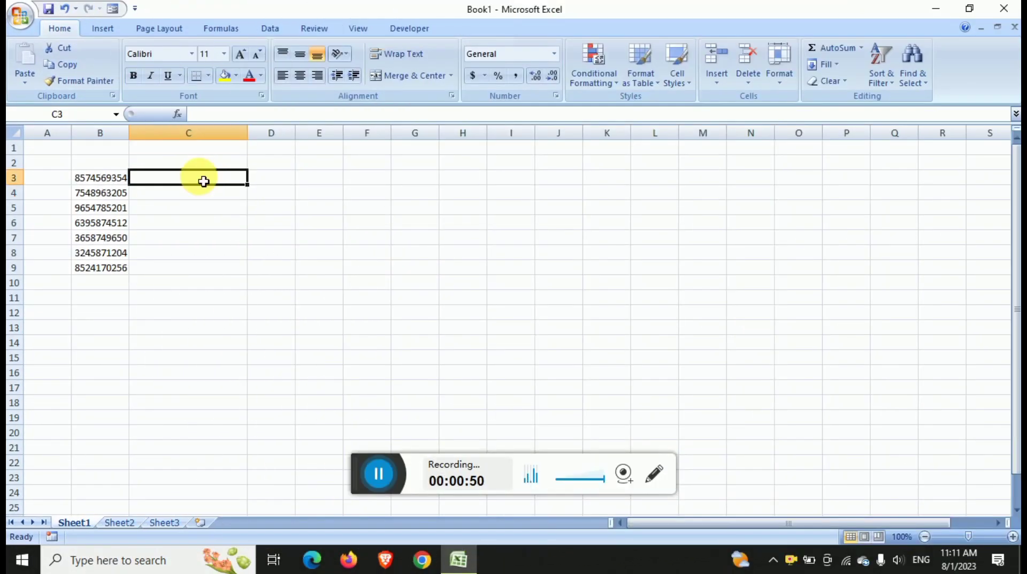
text(=)
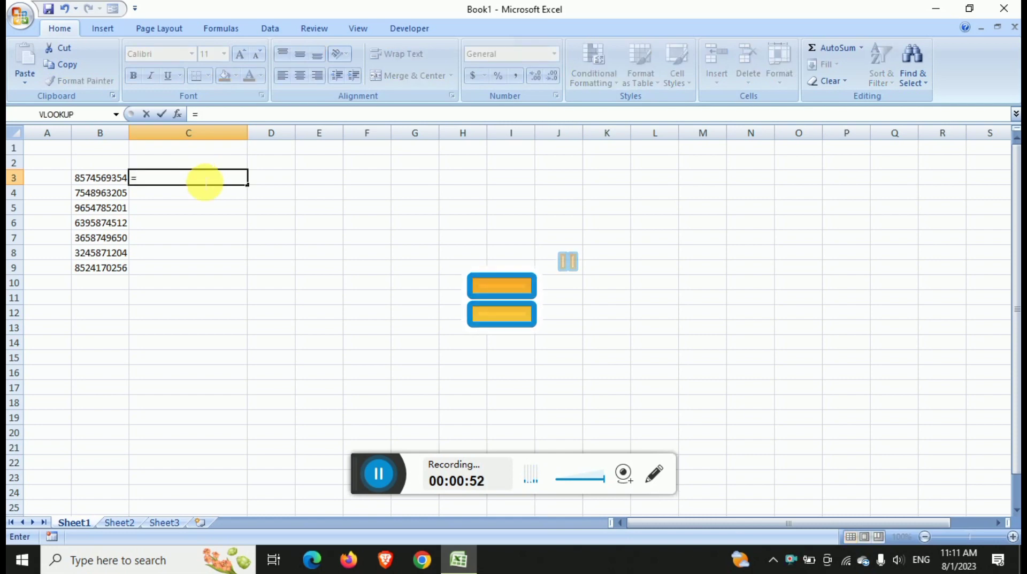
text(")
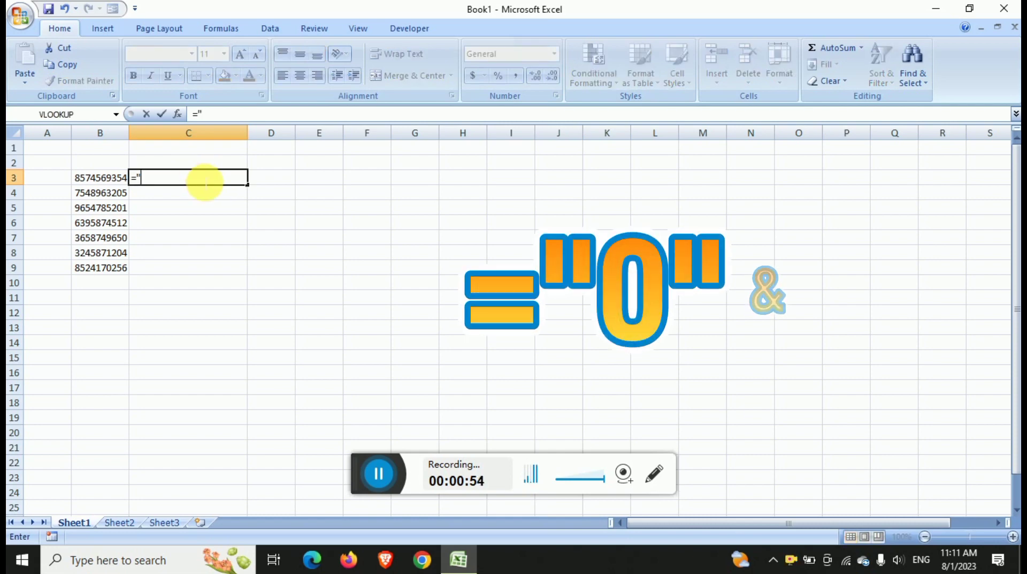
text(0")
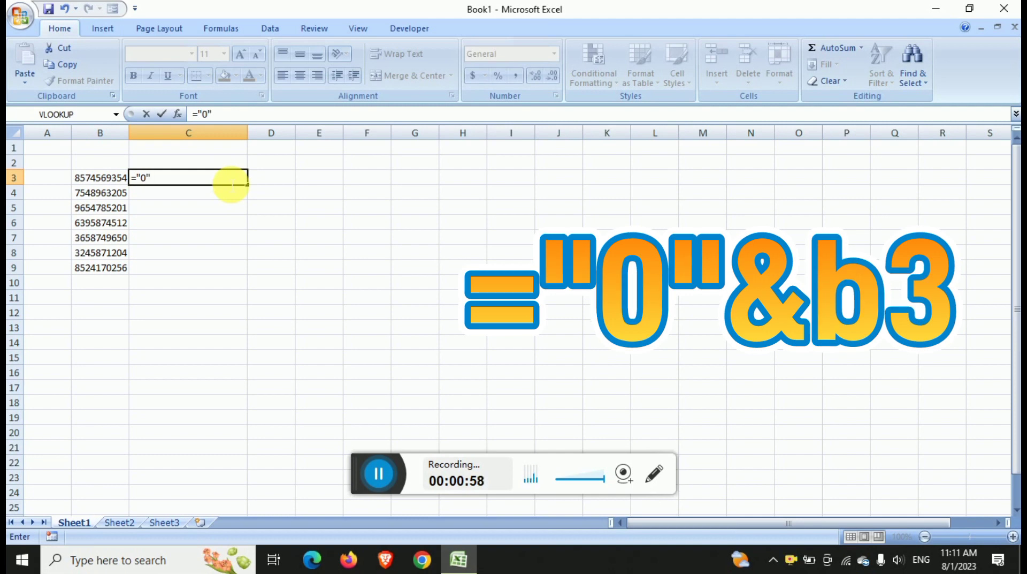
text(&)
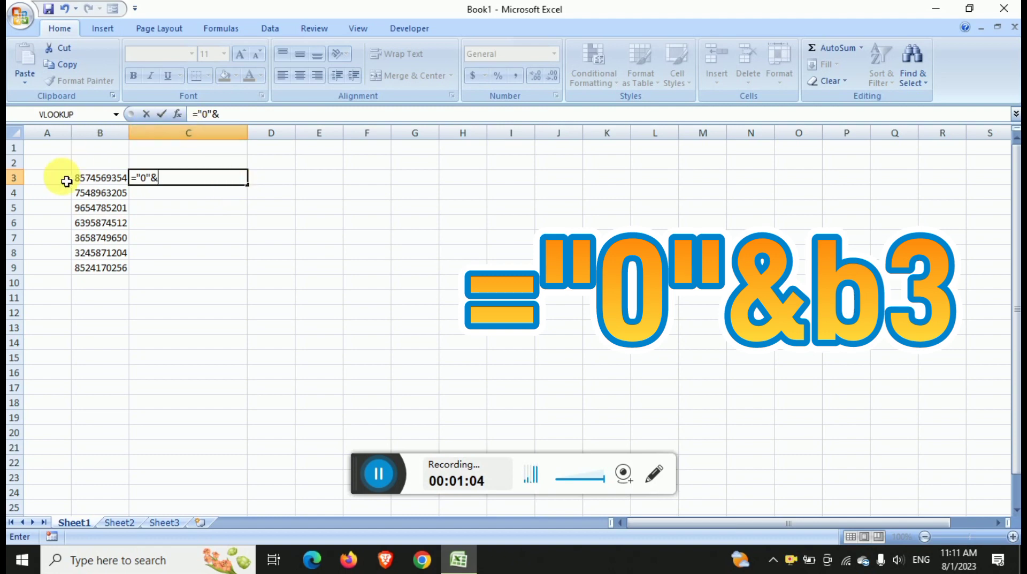
click(93, 184)
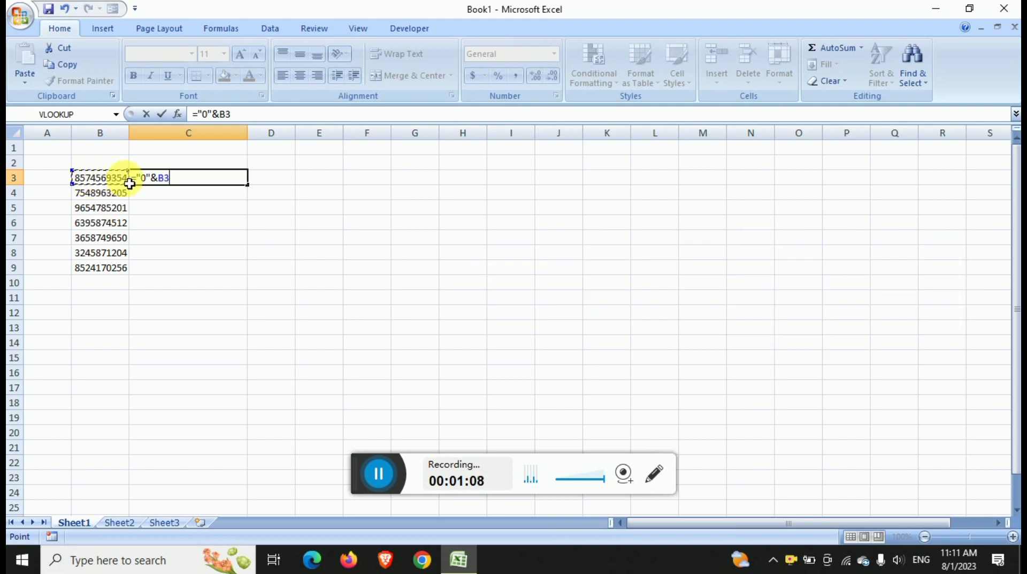
key(Return)
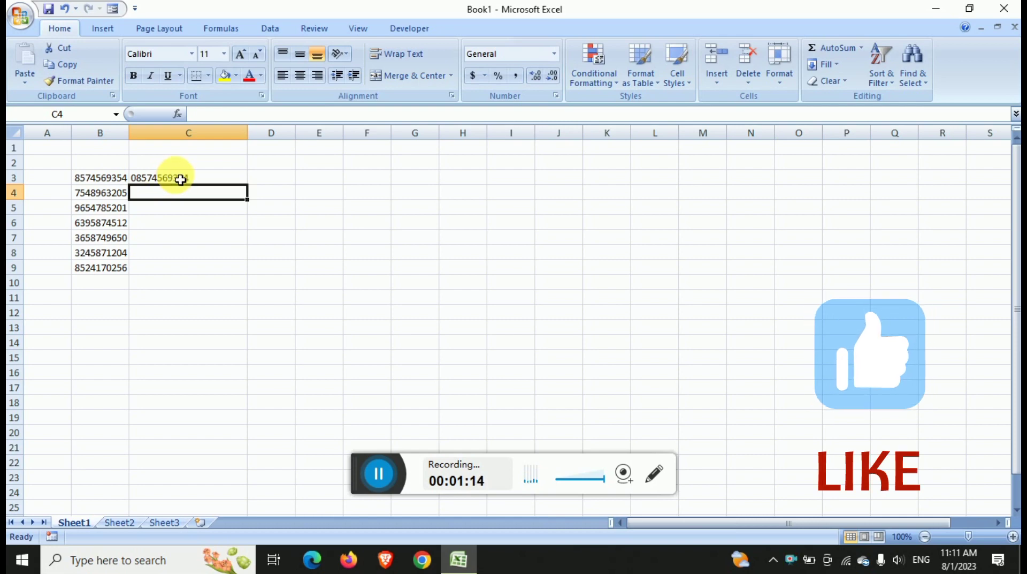
click(181, 180)
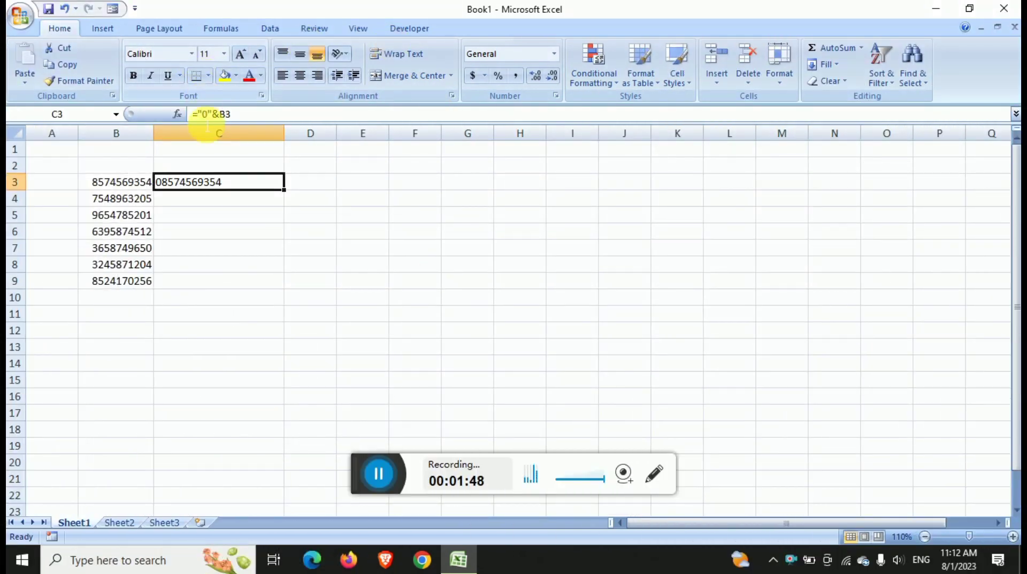
Add two more zeros inside the quotes of C3's formula, making it ="000"&B3.
click(213, 114)
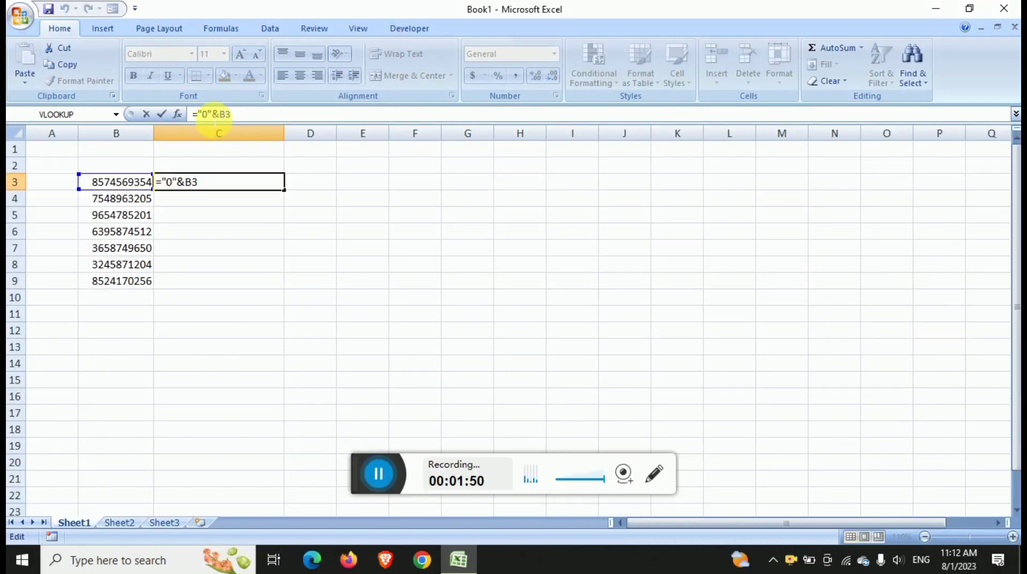
text(0)
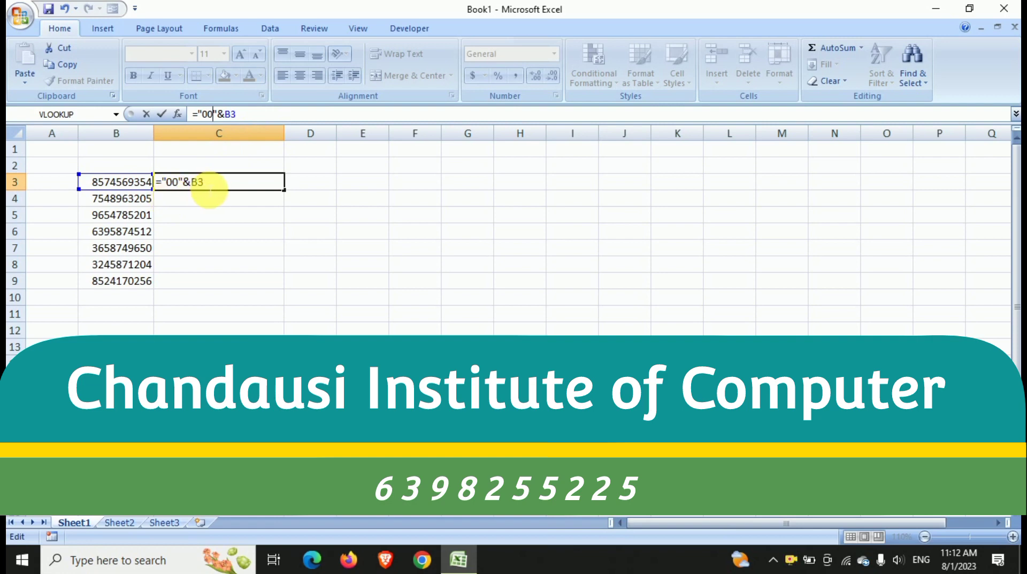
key(Return)
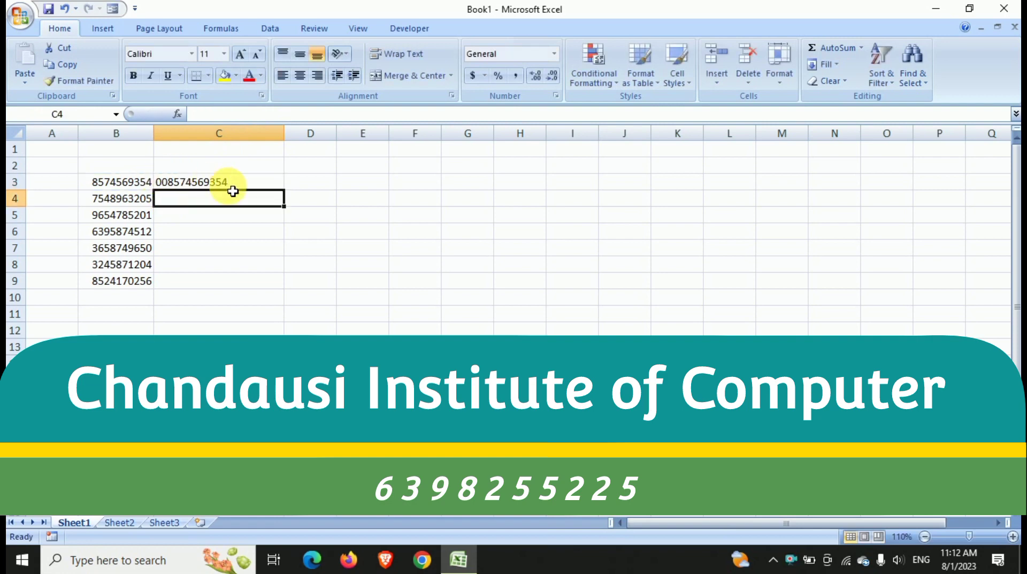
click(207, 181)
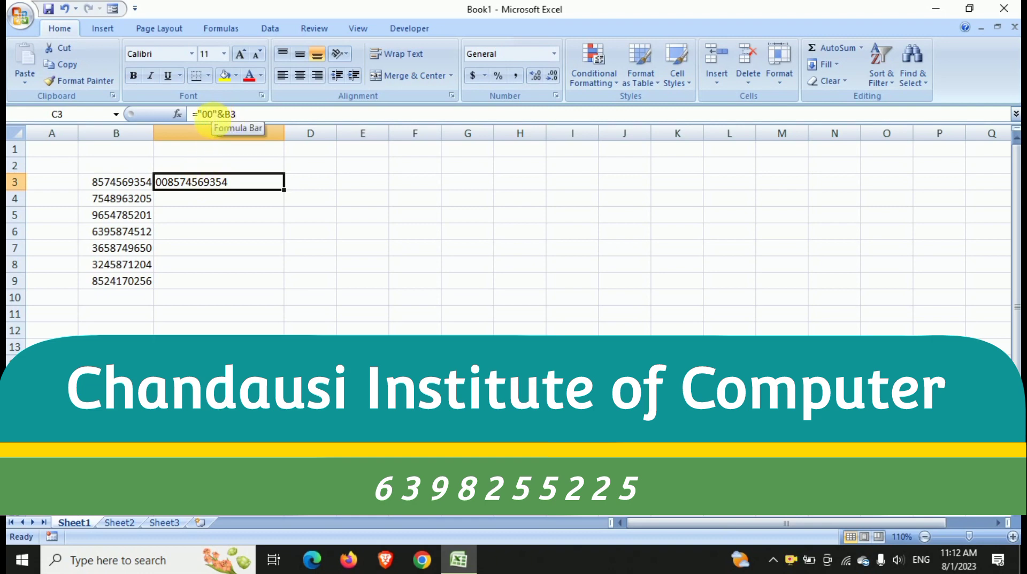
click(211, 114)
text(0)
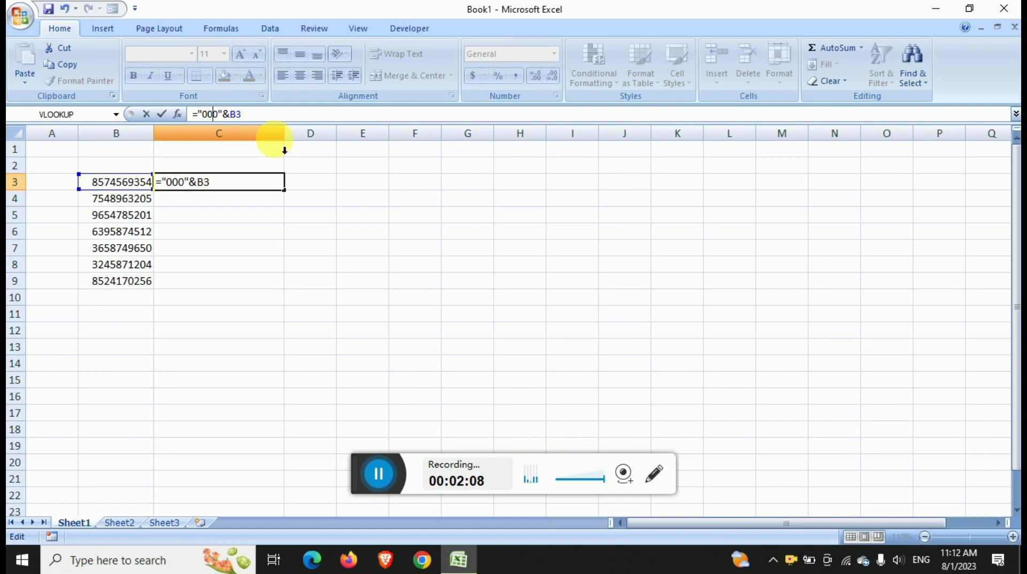
key(Return)
click(229, 185)
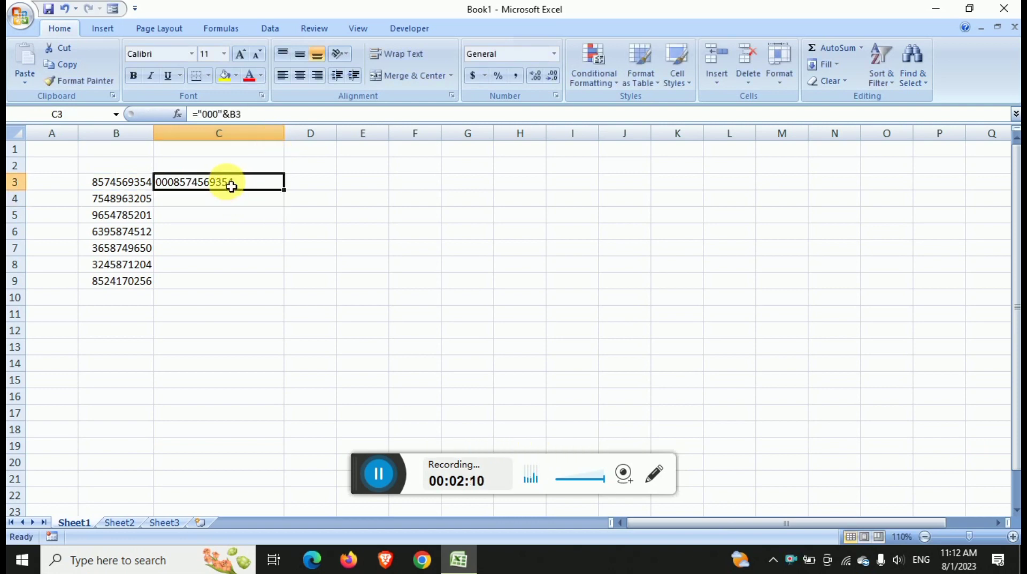
Fill the three-zero formula from C3 down to C9 and widen column E.
drag(289, 194, 284, 291)
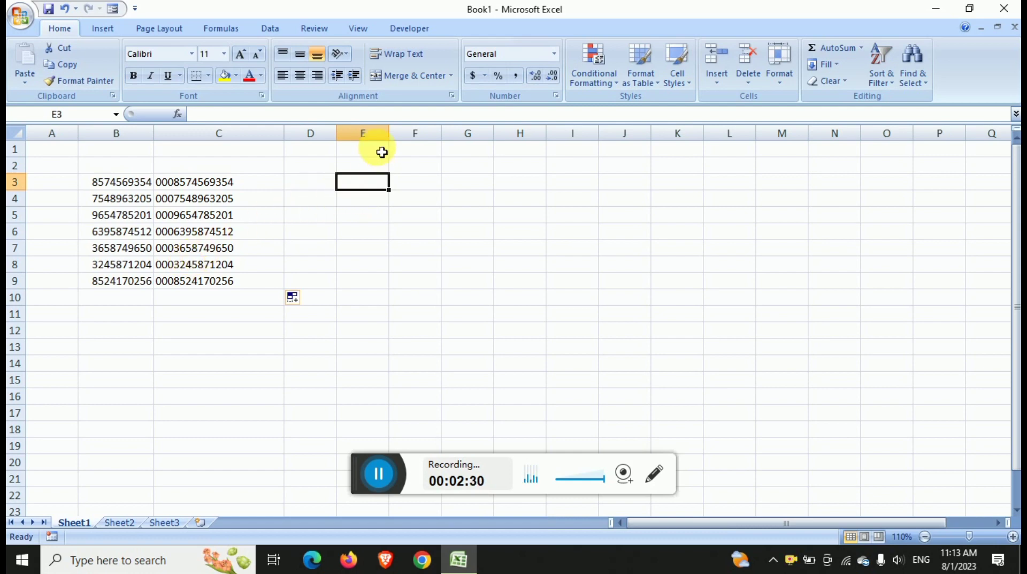
drag(390, 138, 420, 138)
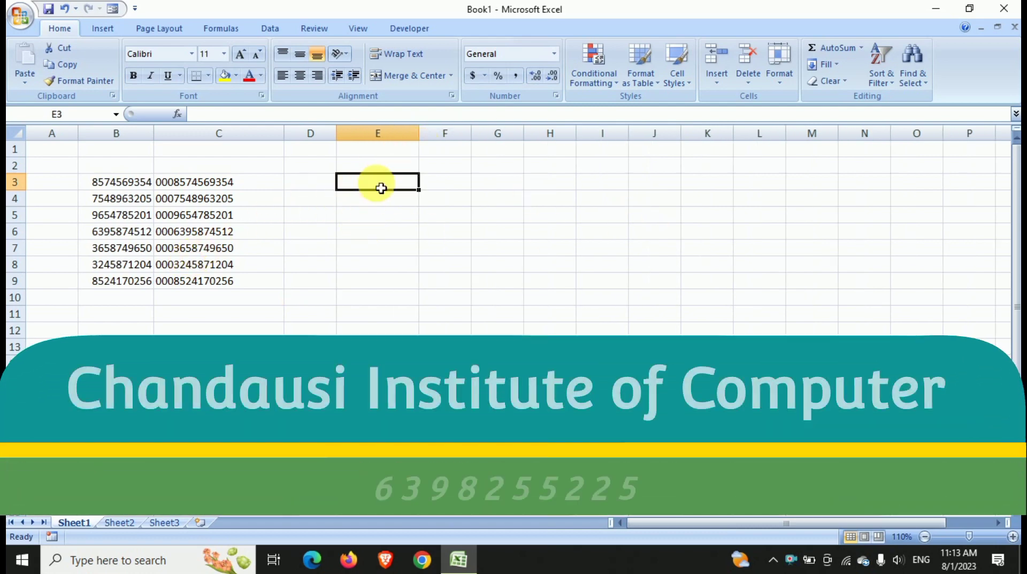
Apply the Text number format to cells E3 through E13.
drag(380, 187, 378, 346)
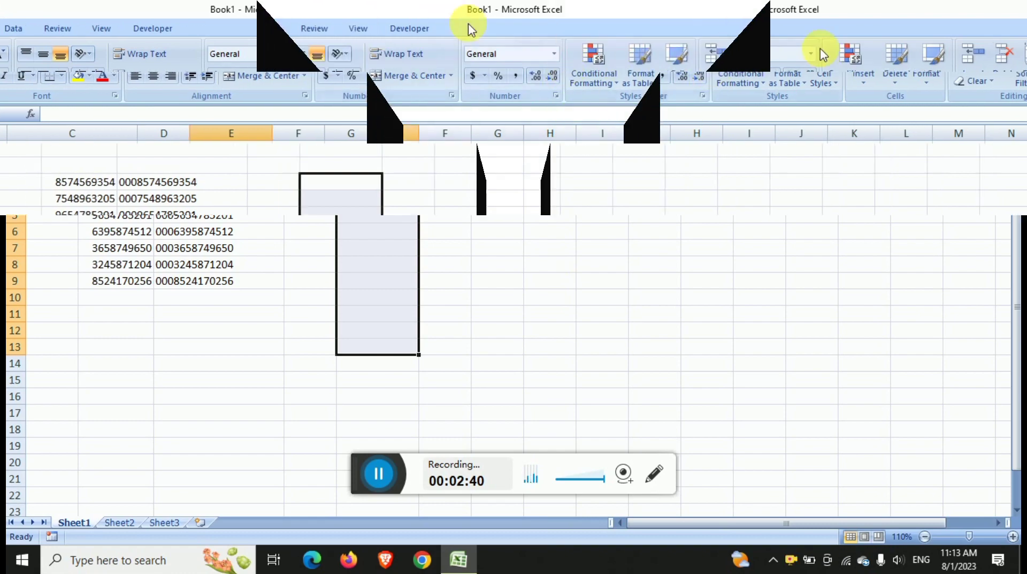
click(555, 54)
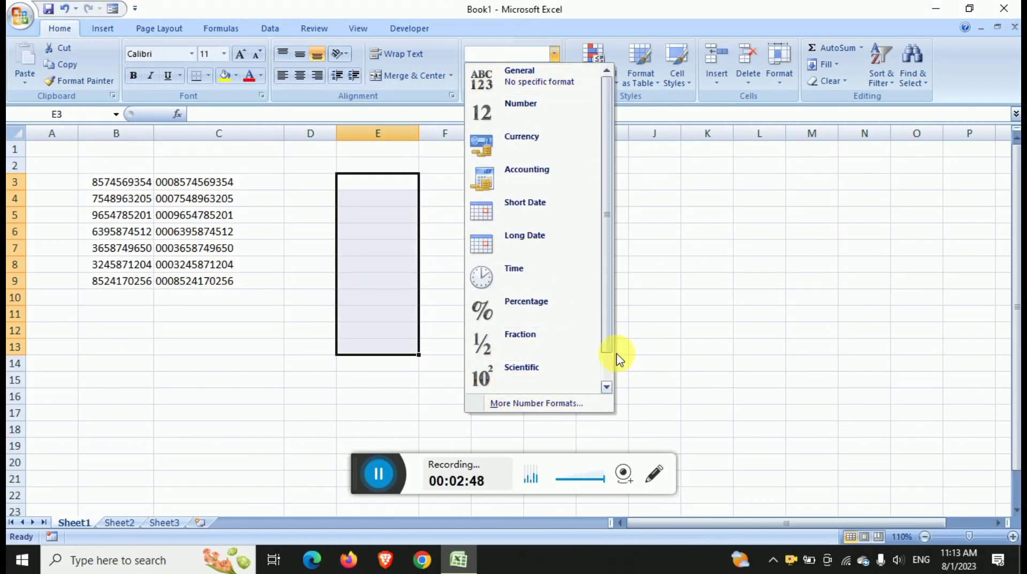
scroll(614, 291, down, 1)
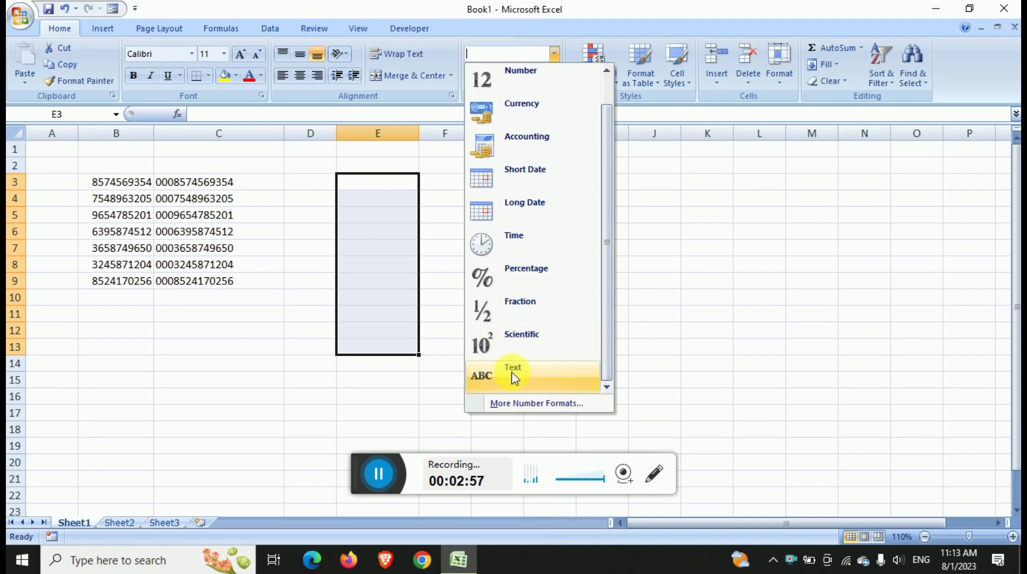
click(515, 375)
click(403, 248)
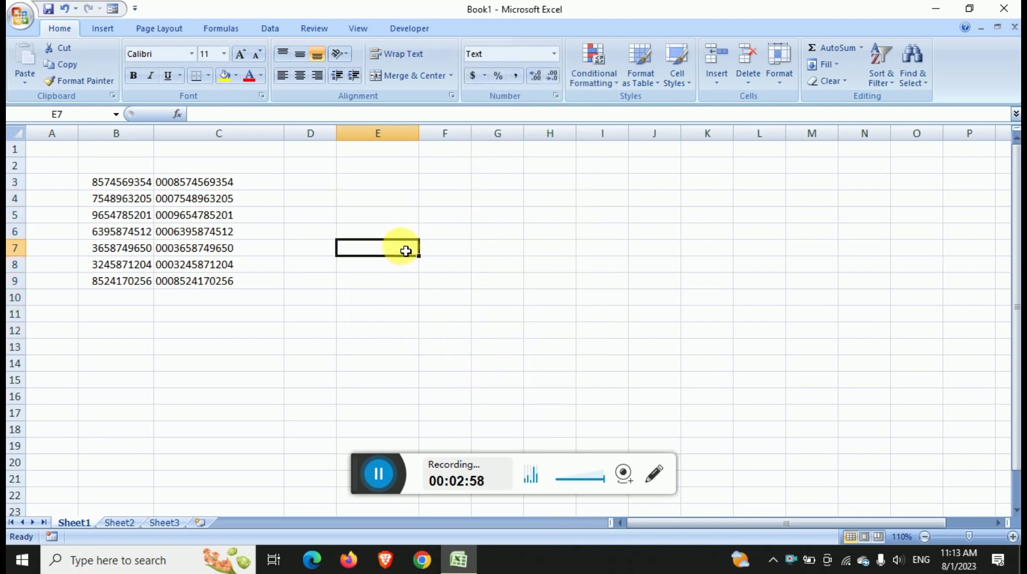
Enter 00365 in E3 and 0000568 in E4, keeping their leading zeros.
click(378, 185)
text(00365)
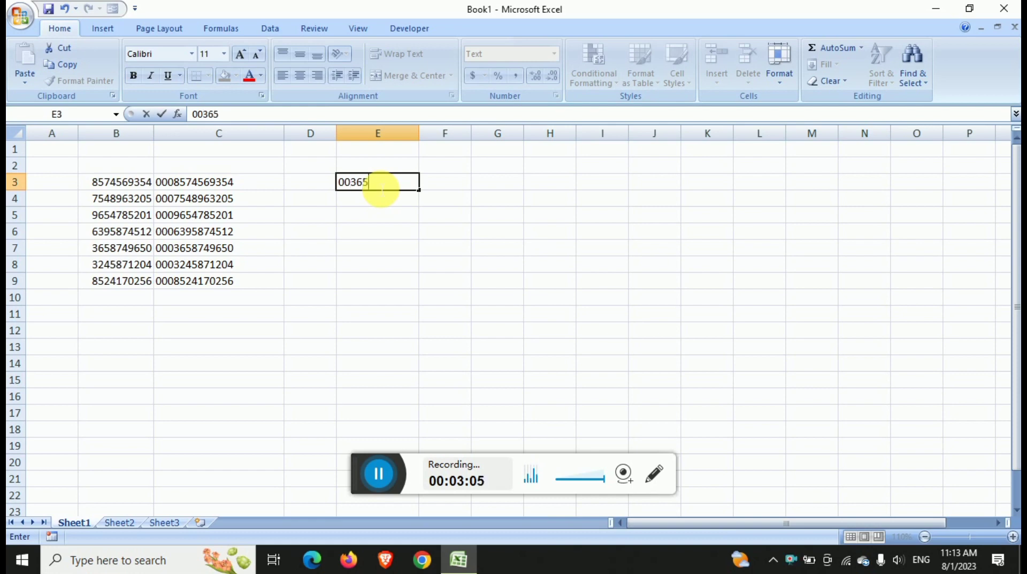
key(Return)
text(0)
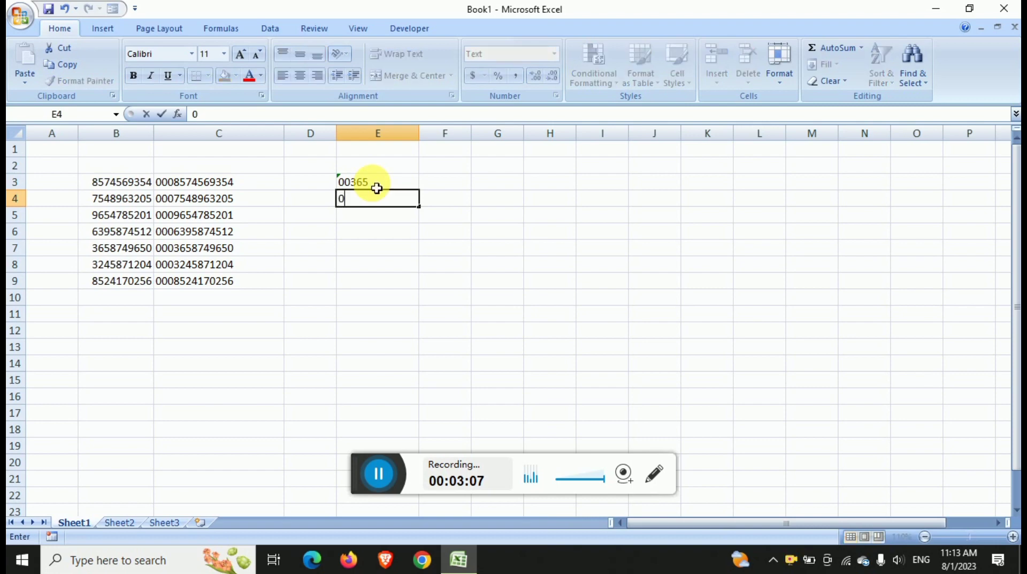
text(000568)
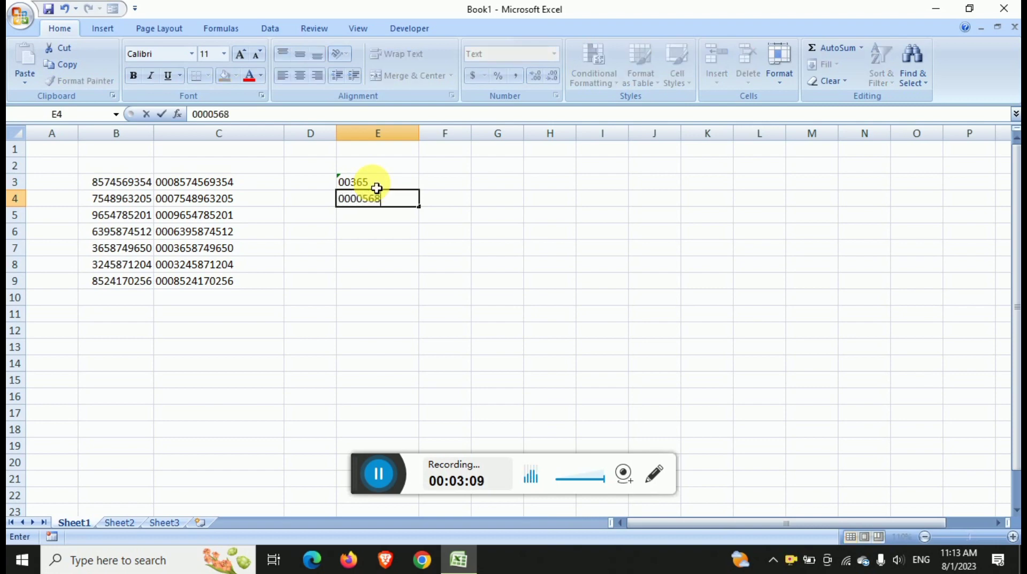
key(Return)
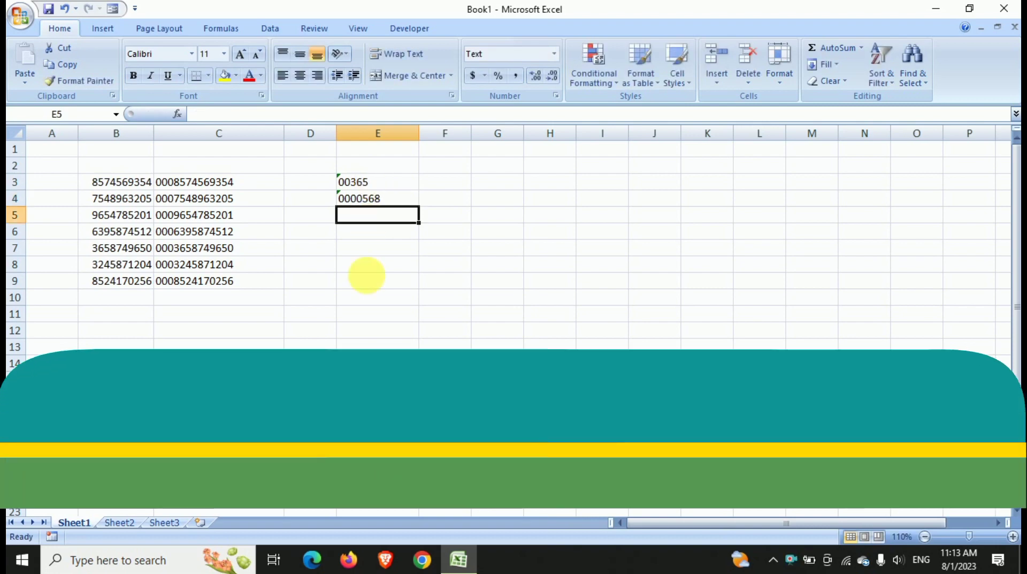
click(368, 278)
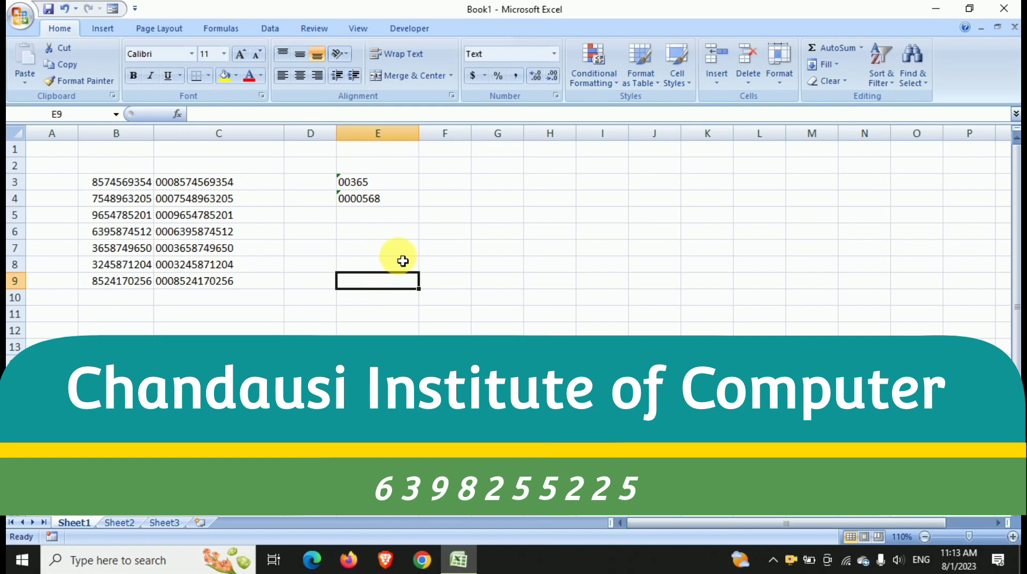
click(463, 216)
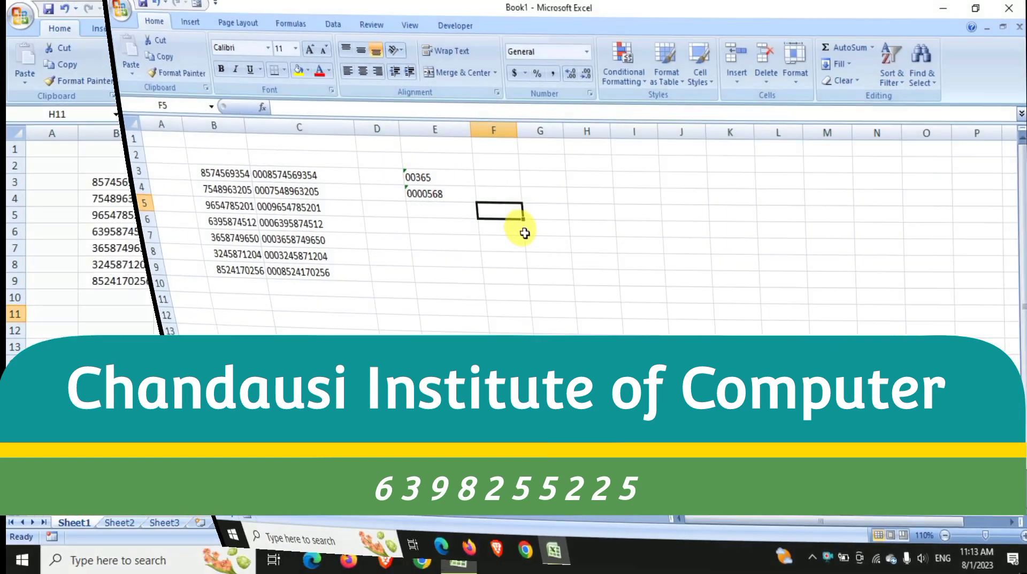
Give cells H4:H14 the custom number format 000 in Format Cells.
drag(551, 198, 550, 364)
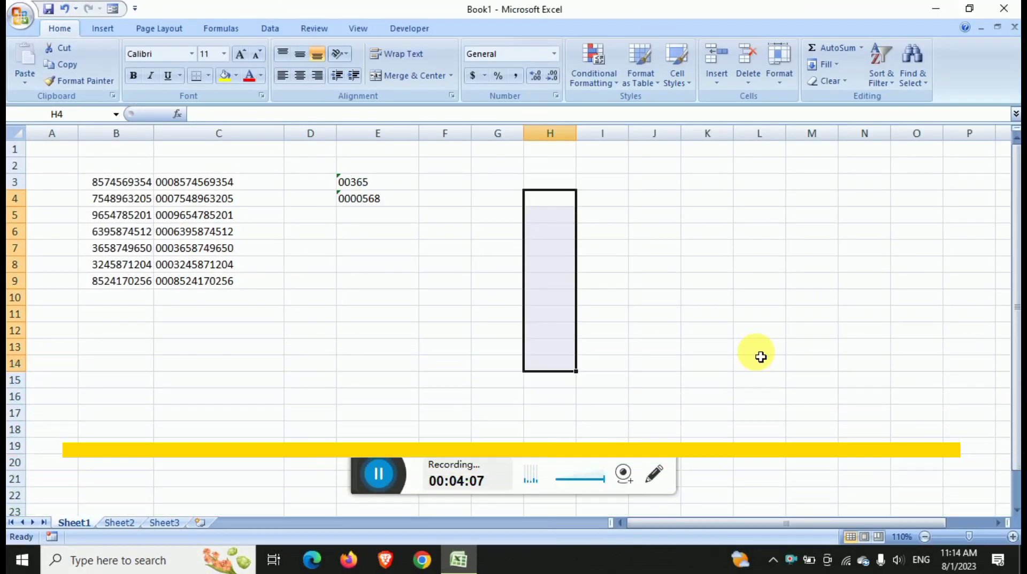
key(ctrl+1)
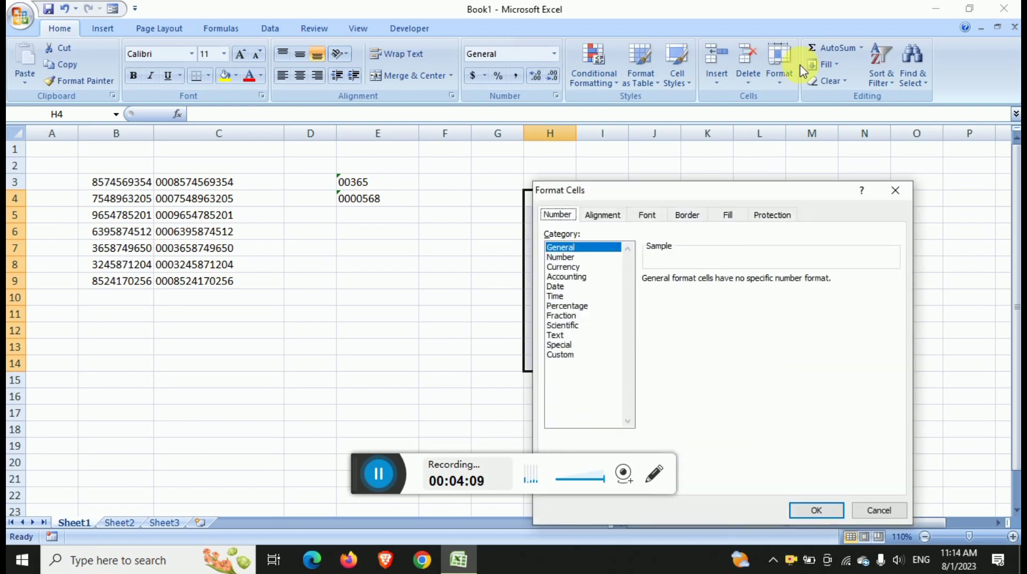
click(559, 355)
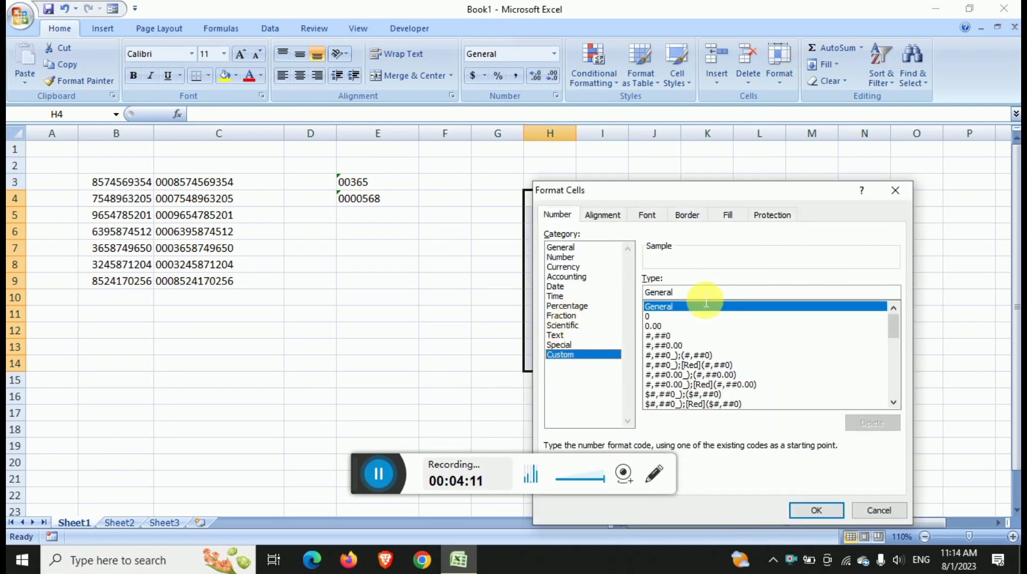
key(BackSpace)
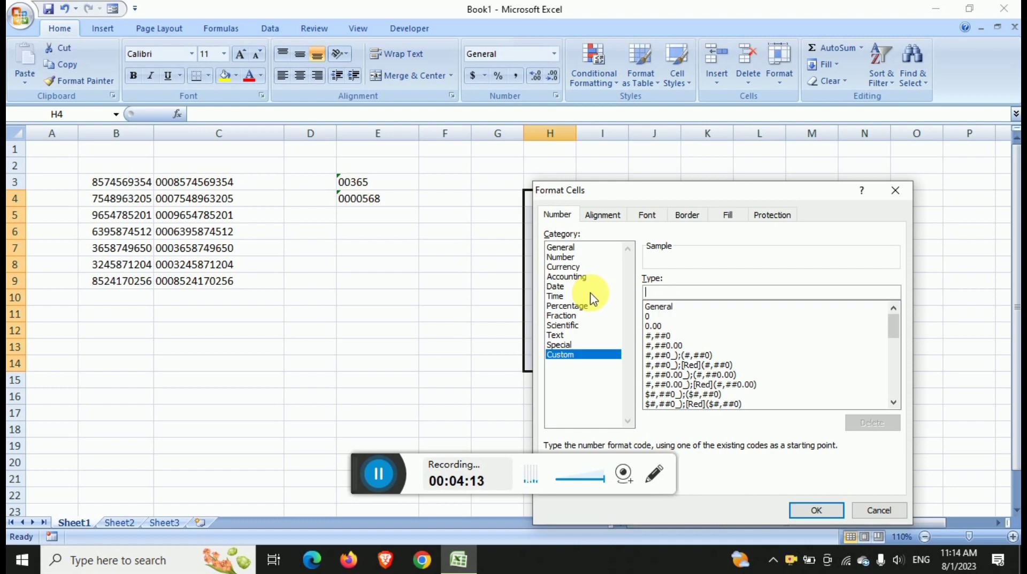
text(000)
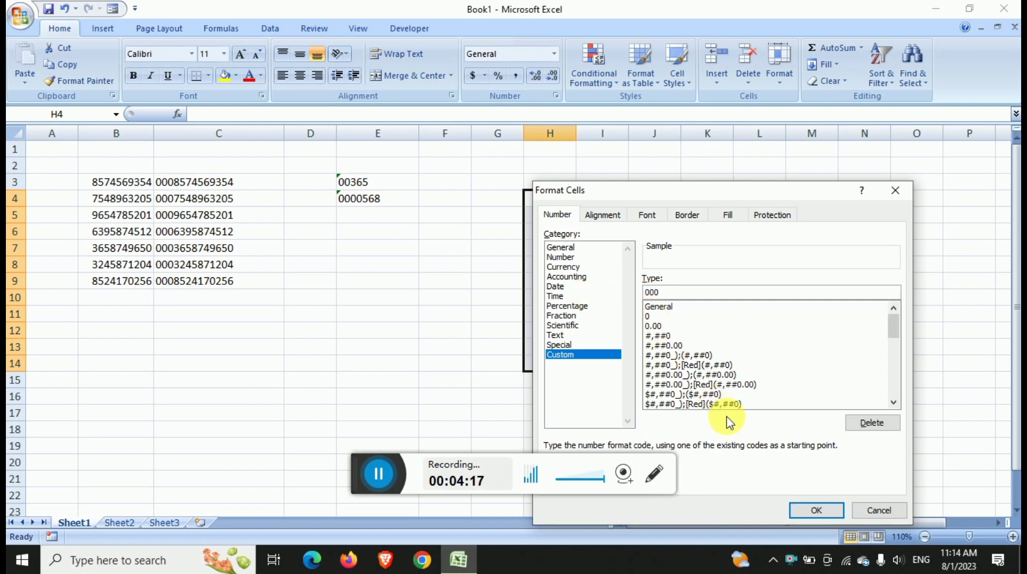
click(819, 511)
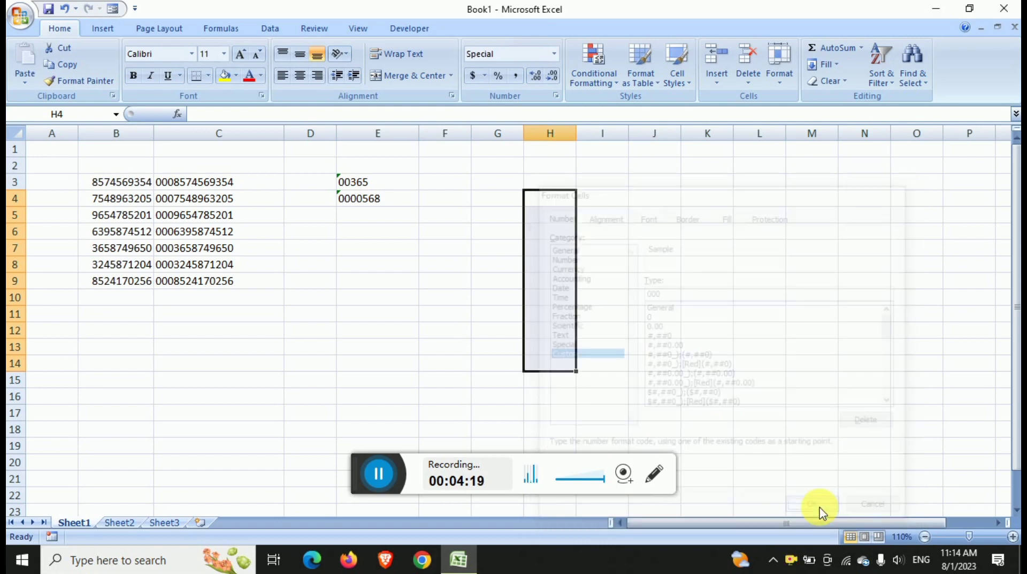
click(535, 245)
Enter 5 in H4 so the 000 format displays it as 005.
click(549, 202)
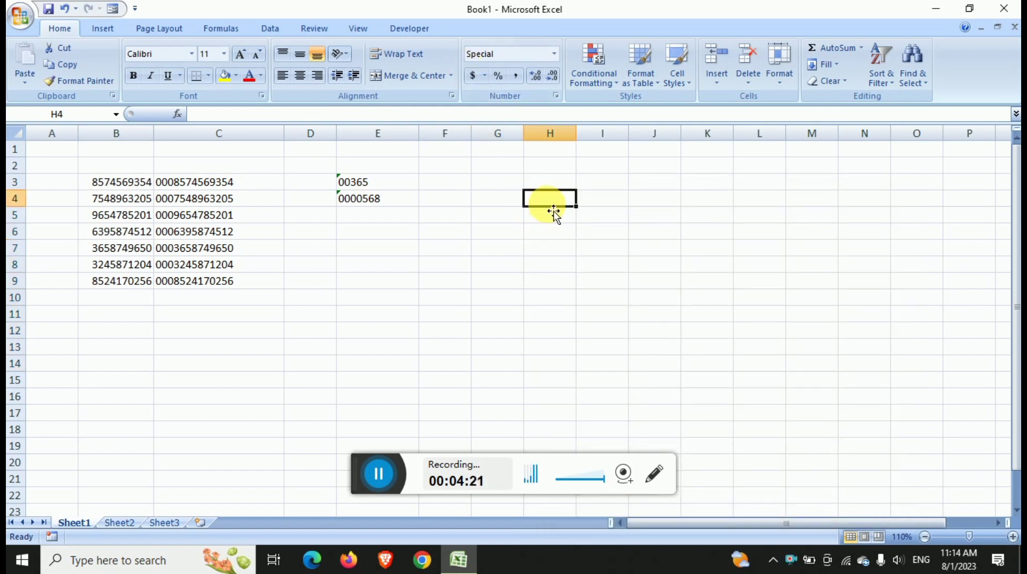
text(0)
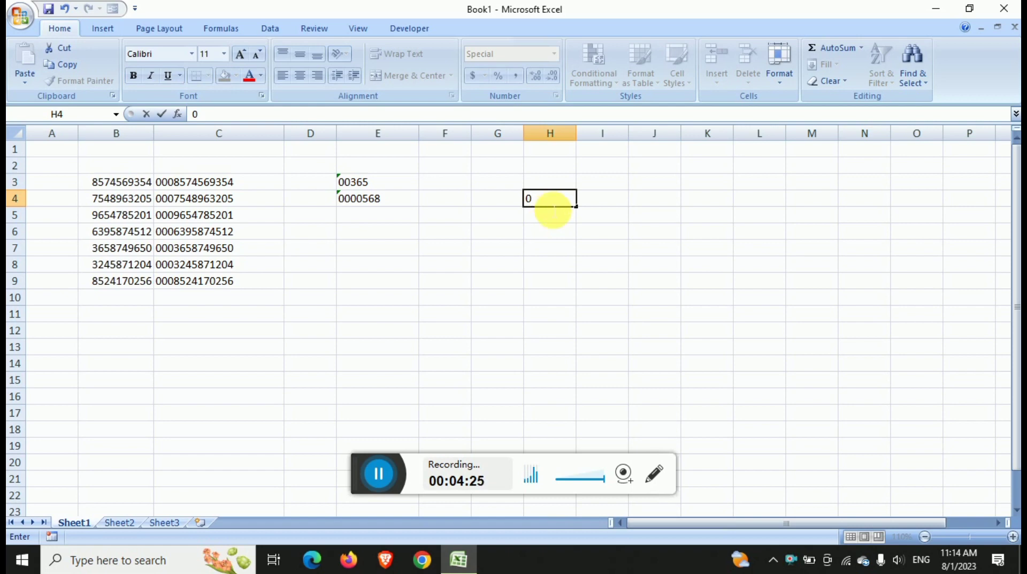
text(05)
key(Return)
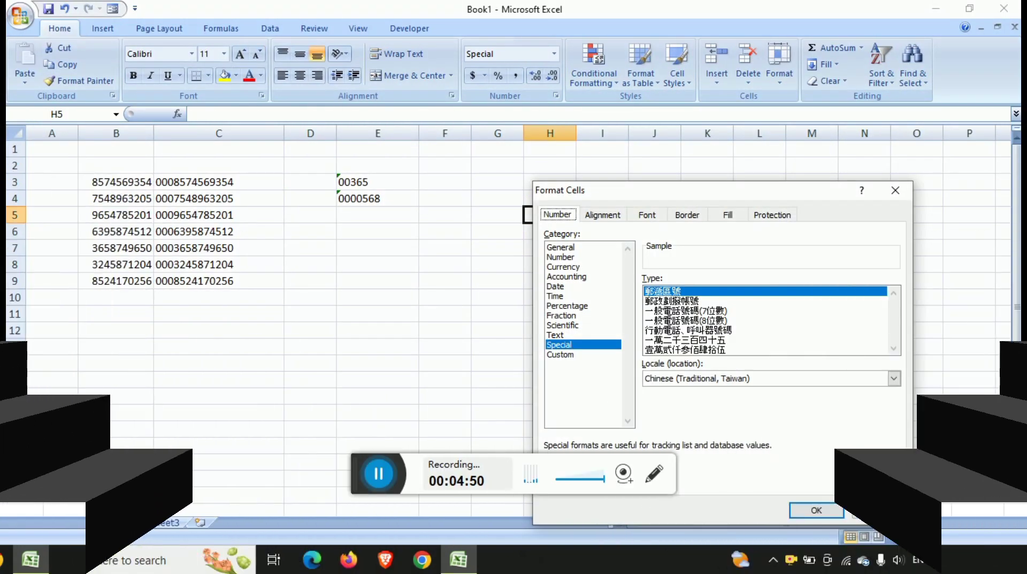
Change H5's custom format code from 000 to 0000 and apply it.
click(569, 355)
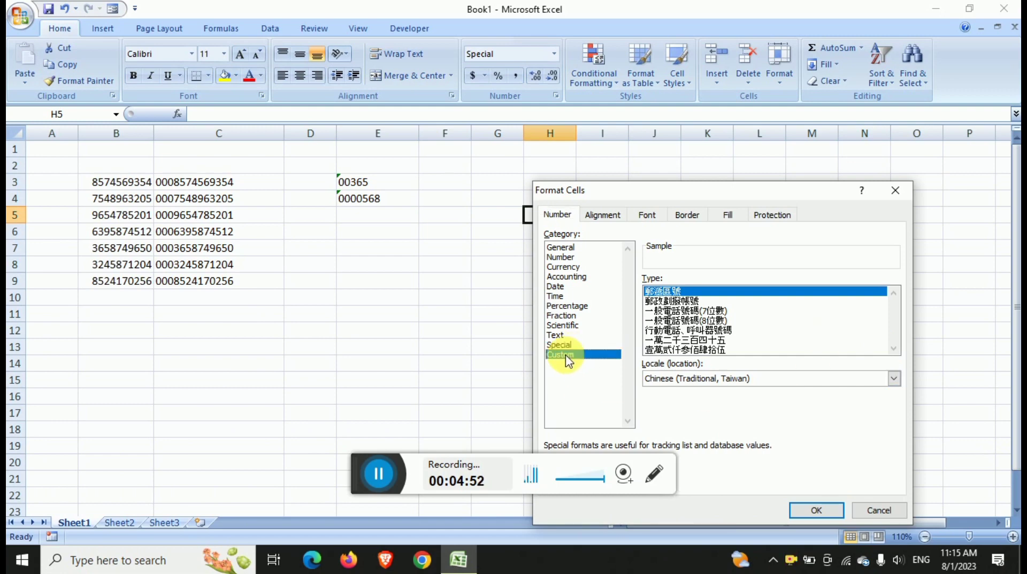
click(677, 293)
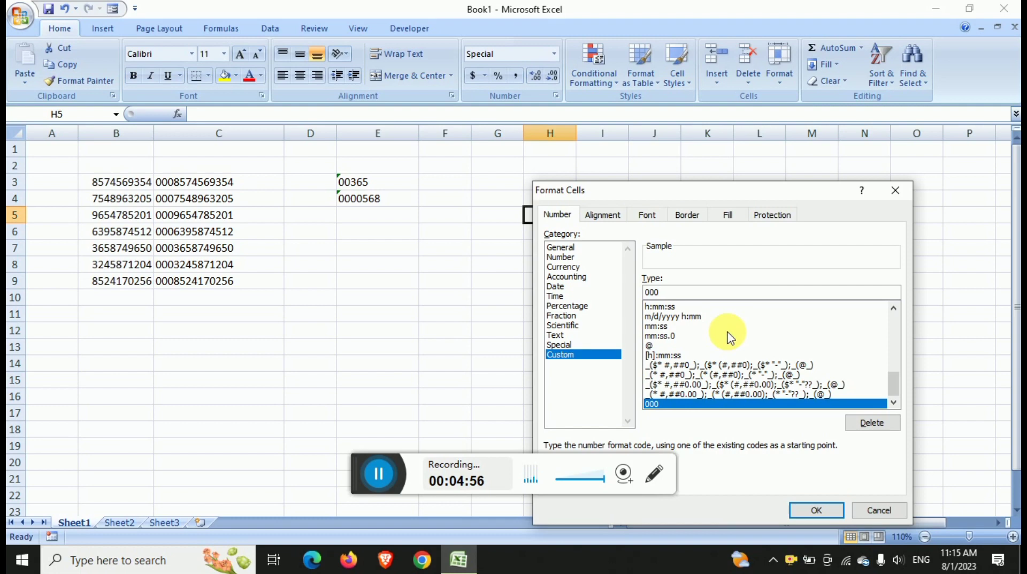
text(0)
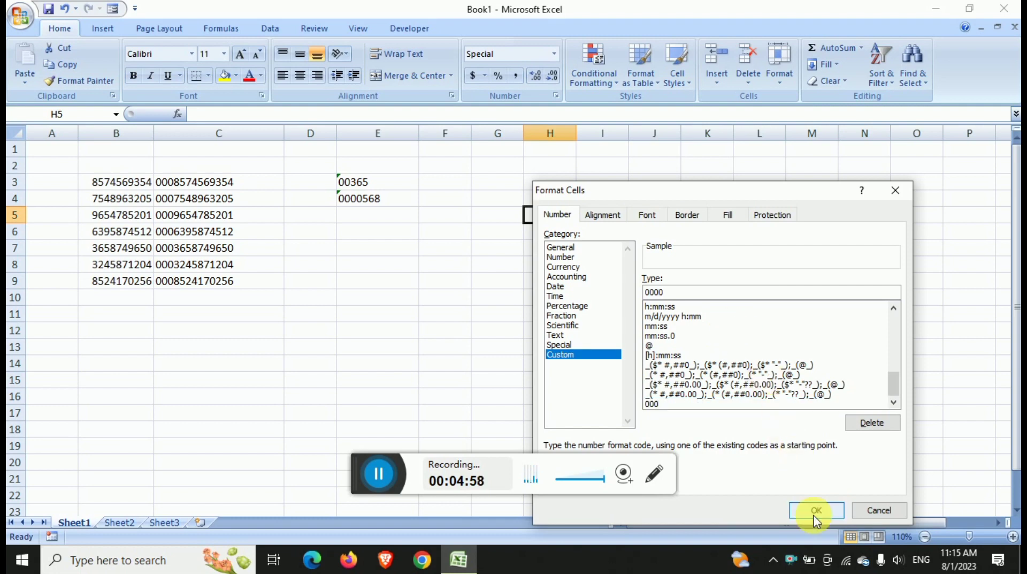
click(816, 512)
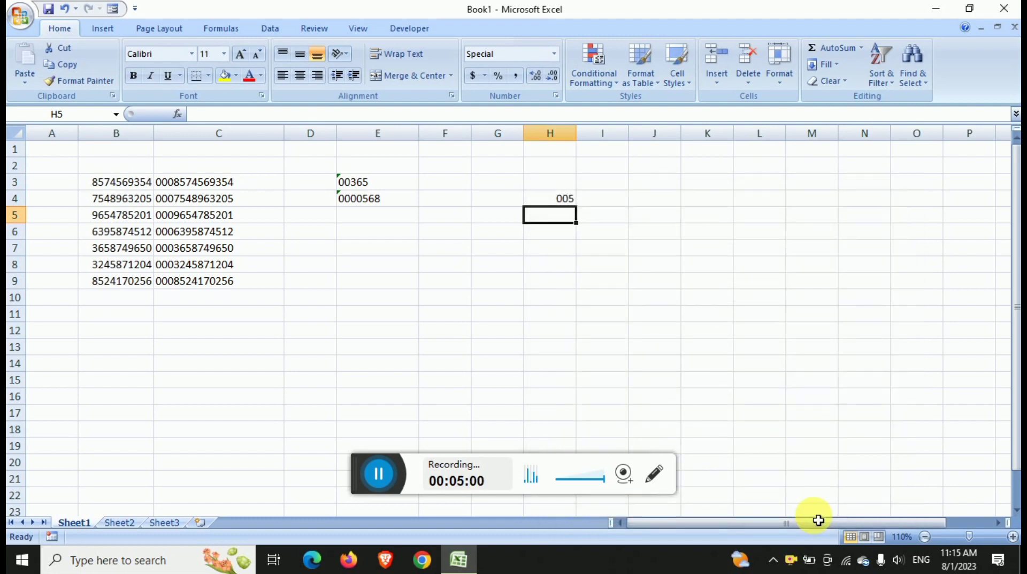
Enter 6, 5 and 3 in H5:H7, shown as 0006, 005 and 003, and confirm H5 stores 6.
text(6)
key(BackSpace)
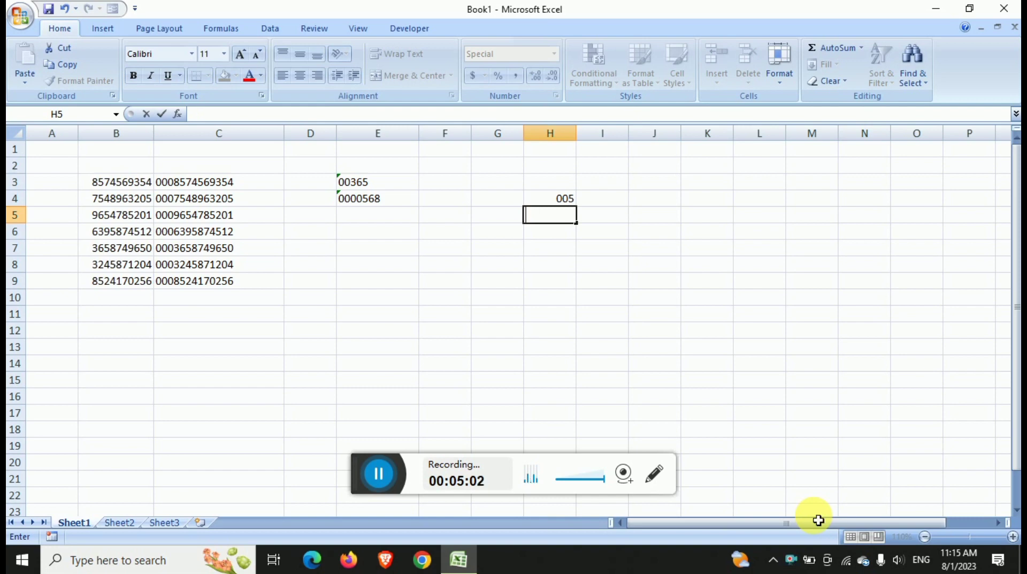
text(6)
key(Return)
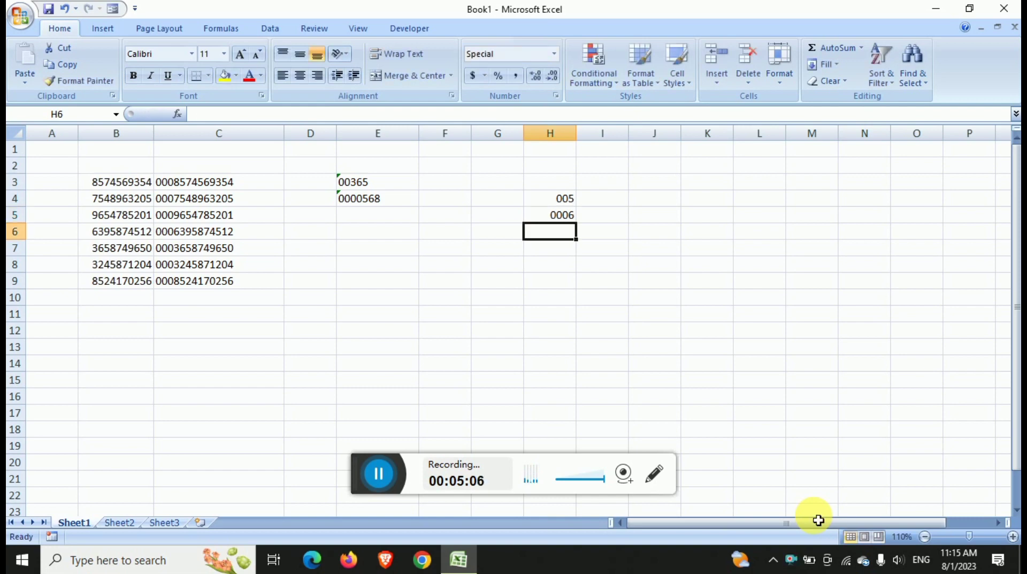
text(5)
key(Return)
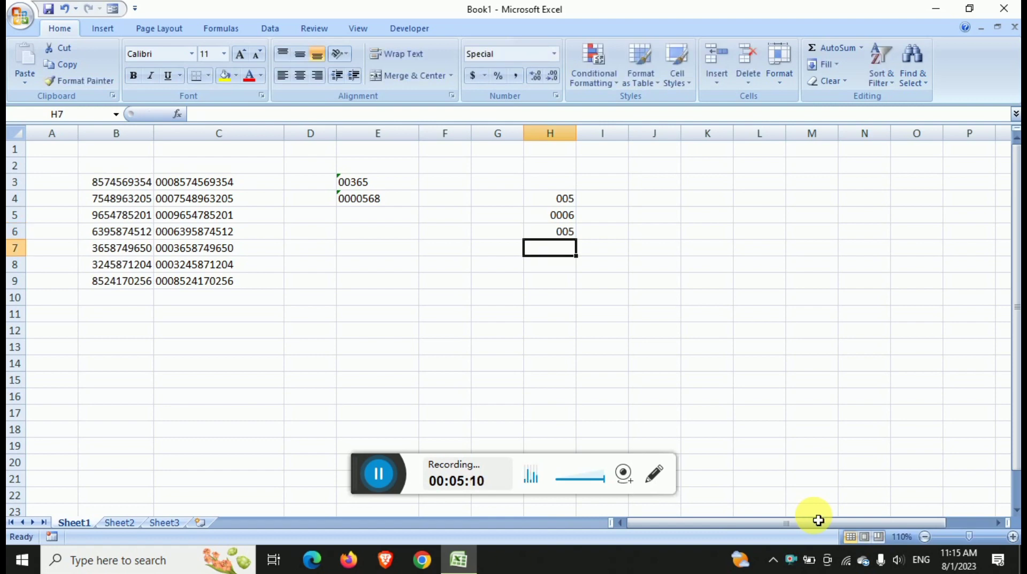
text(3)
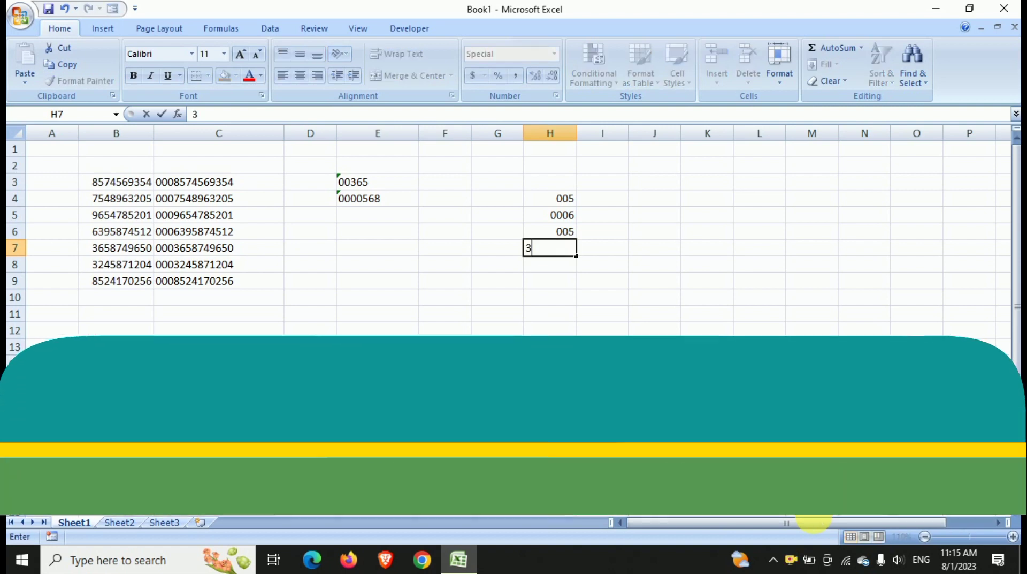
key(Return)
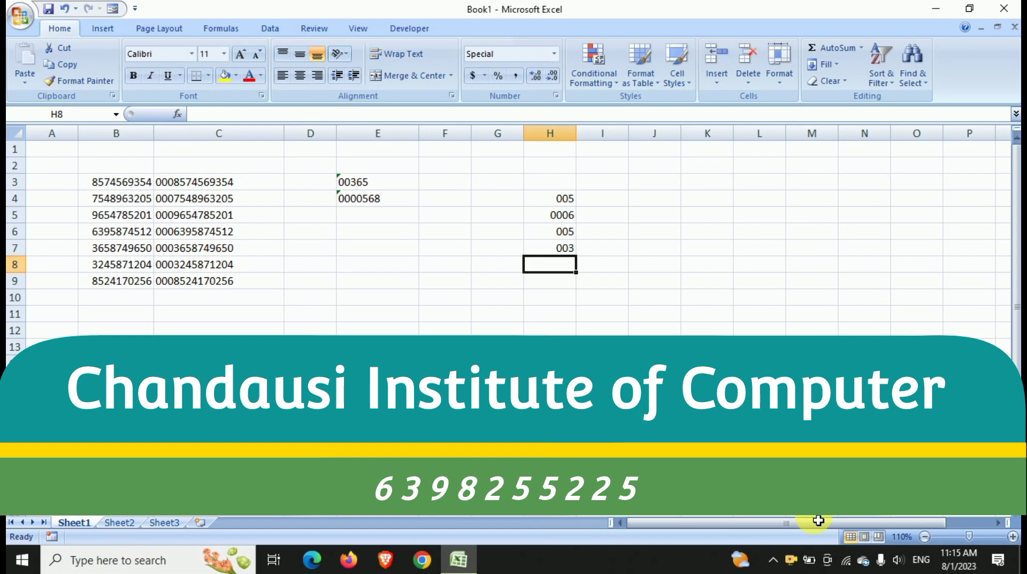
key(Up)
key(Up)
key(Up)
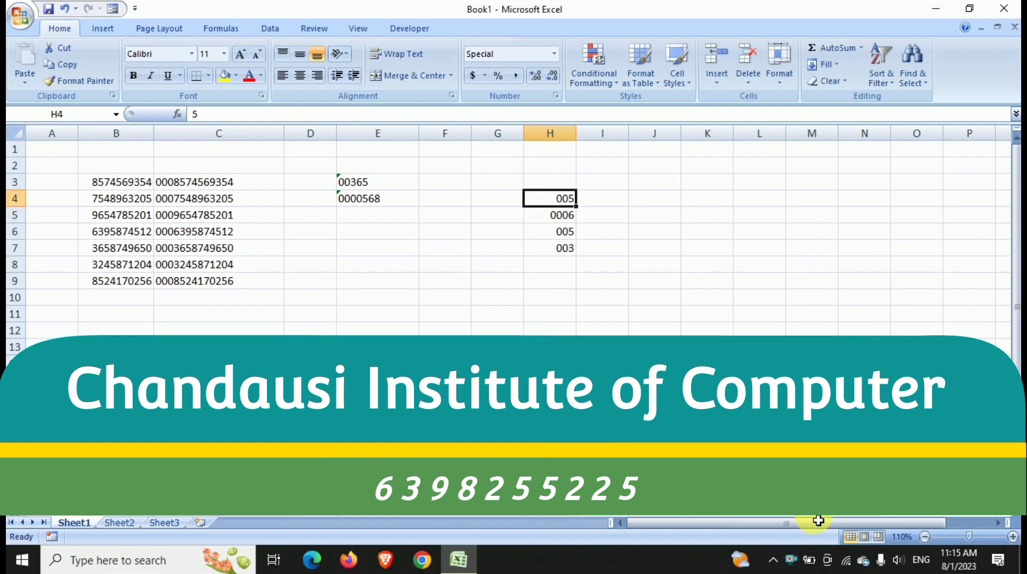
key(Down)
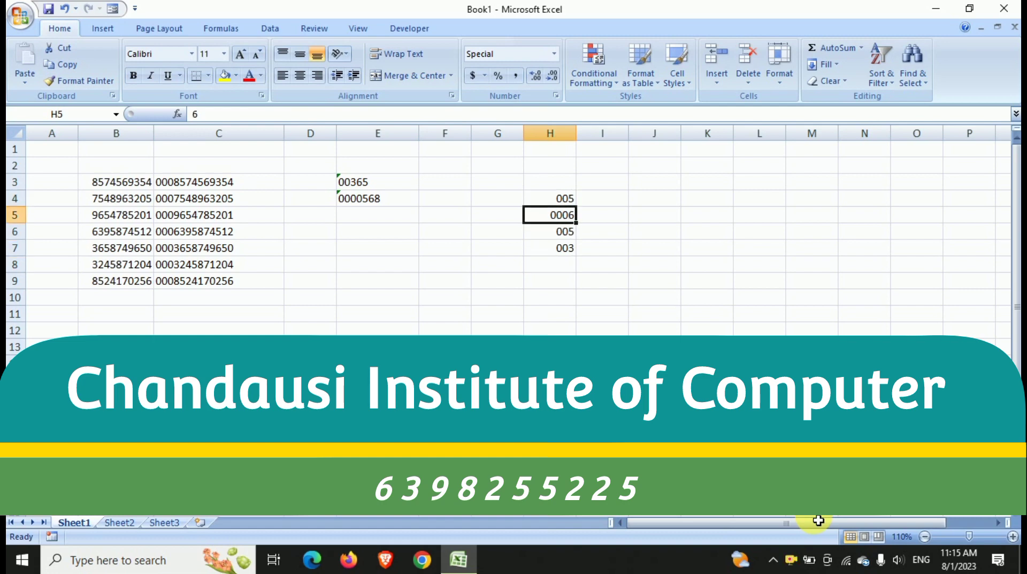